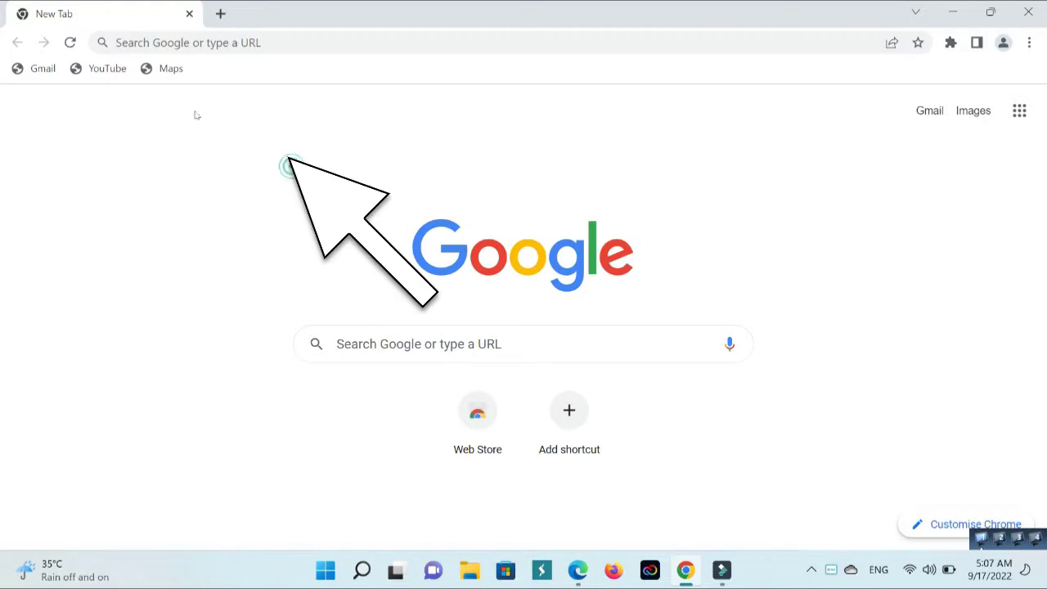
Open three more blank New Tab pages beside the first, then leave the address bar
{"action": "left_click", "coordinate": [220, 13]}
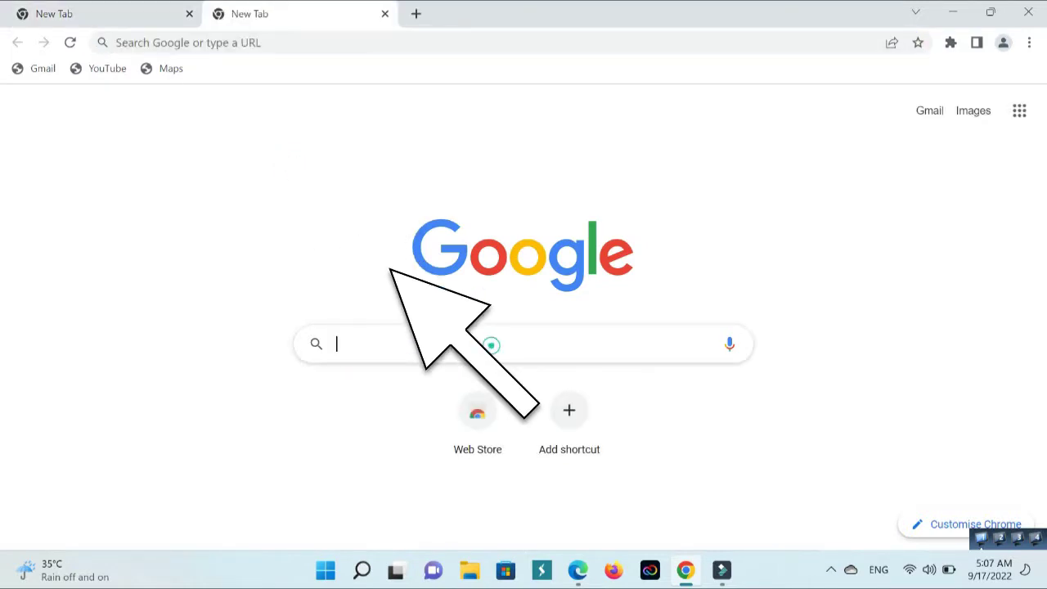
{"action": "left_click", "coordinate": [416, 14]}
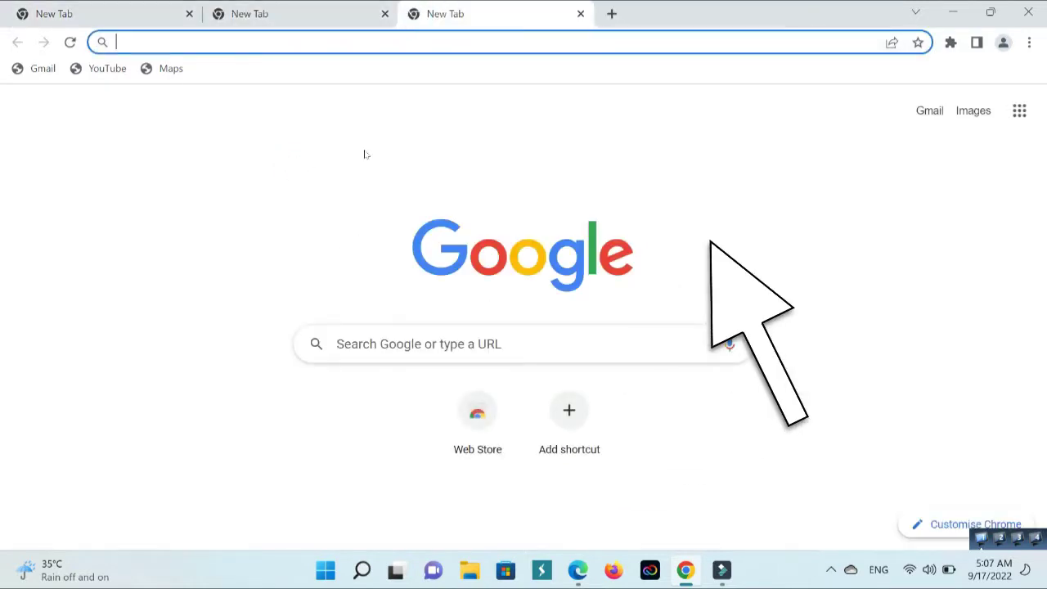
{"action": "key", "text": "ctrl+t"}
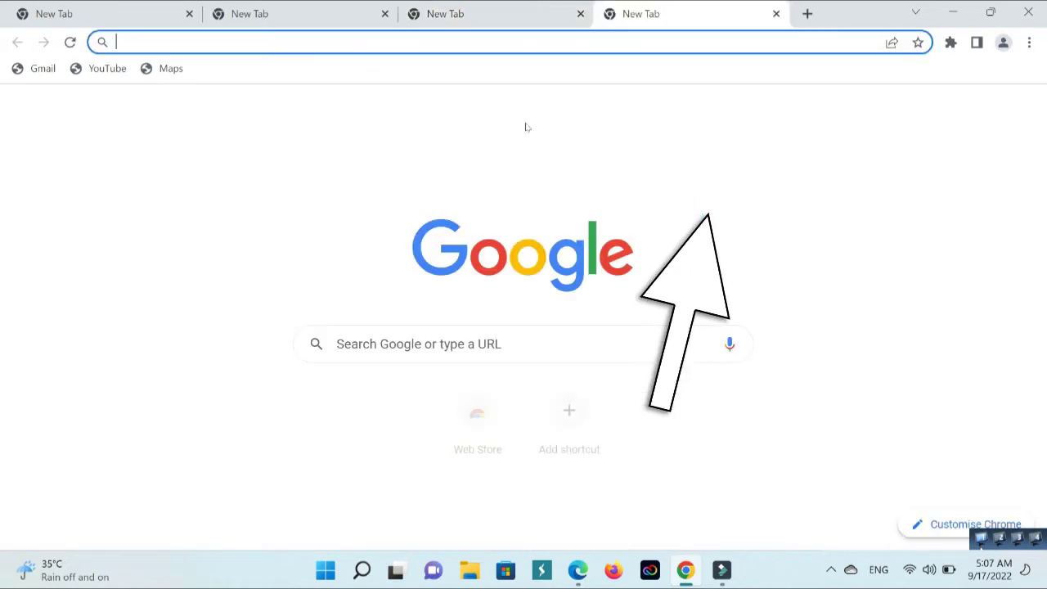
{"action": "left_click", "coordinate": [576, 270]}
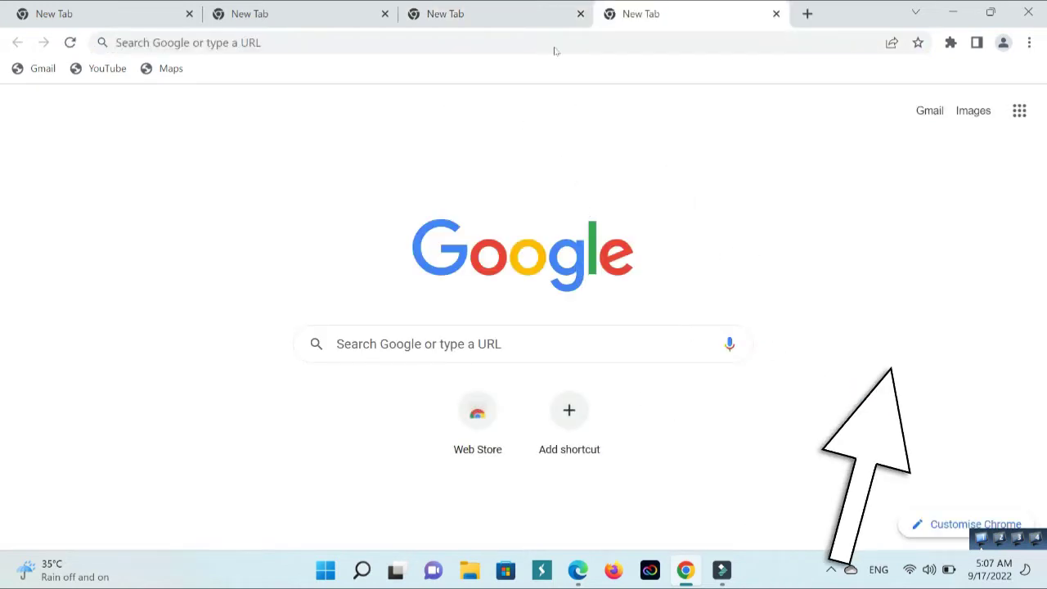
Open a fifth blank New Tab page
{"action": "left_click", "coordinate": [807, 14]}
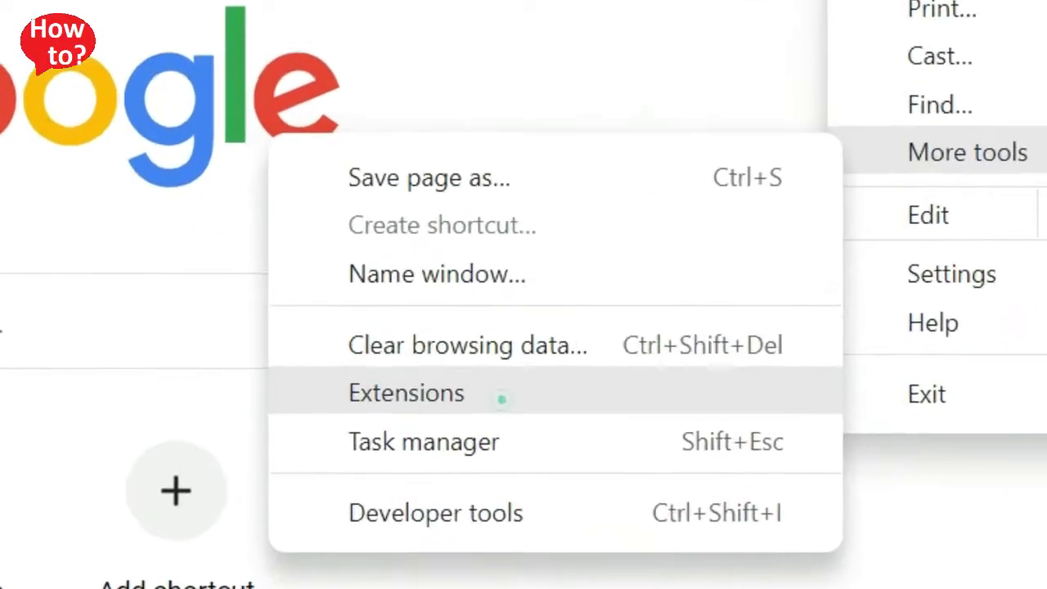
Open the Extensions page listing Google Docs Offline and McAfee WebAdvisor
{"action": "left_click", "coordinate": [515, 423]}
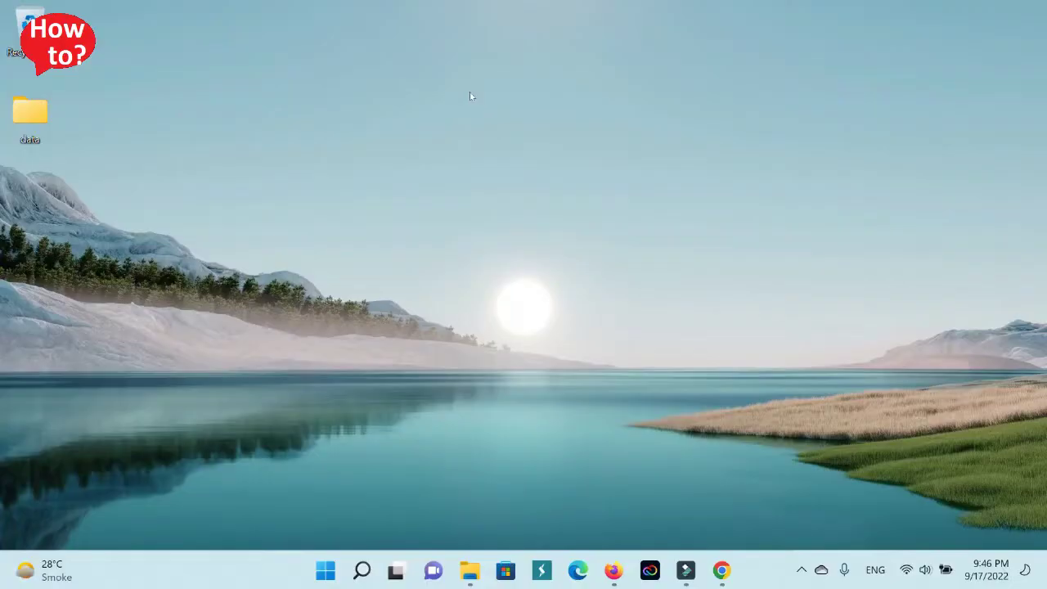
Search Windows for 'control' and launch Control Panel from the results
{"action": "key", "text": "super"}
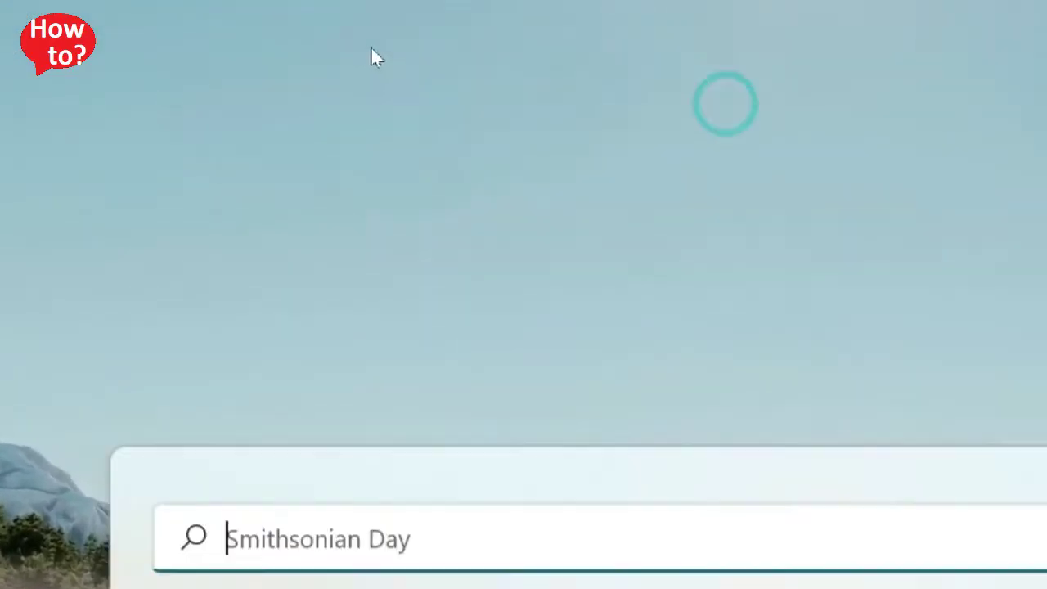
{"action": "type", "text": "con"}
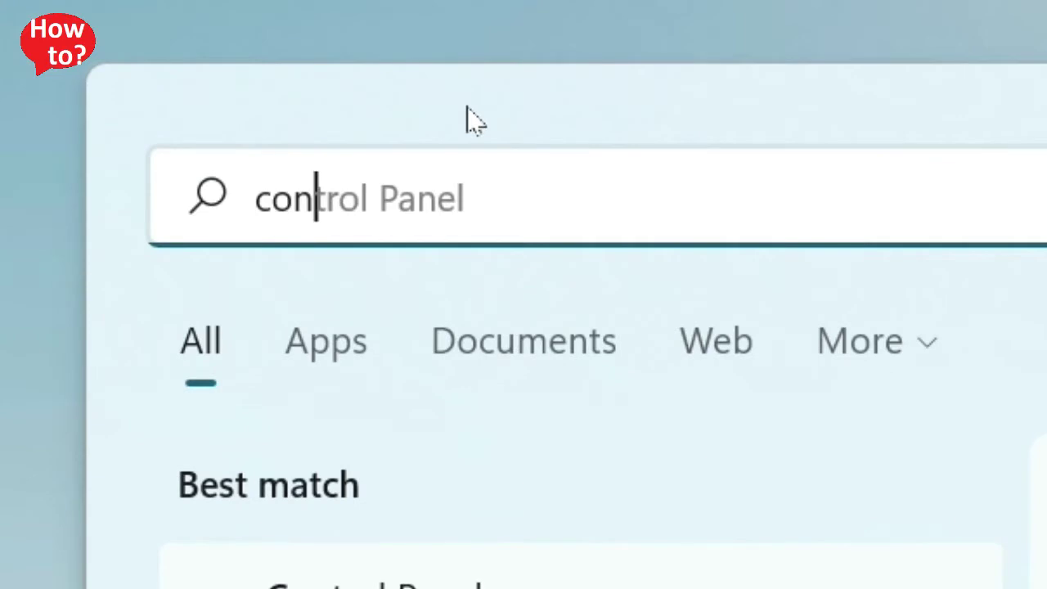
{"action": "type", "text": "trol"}
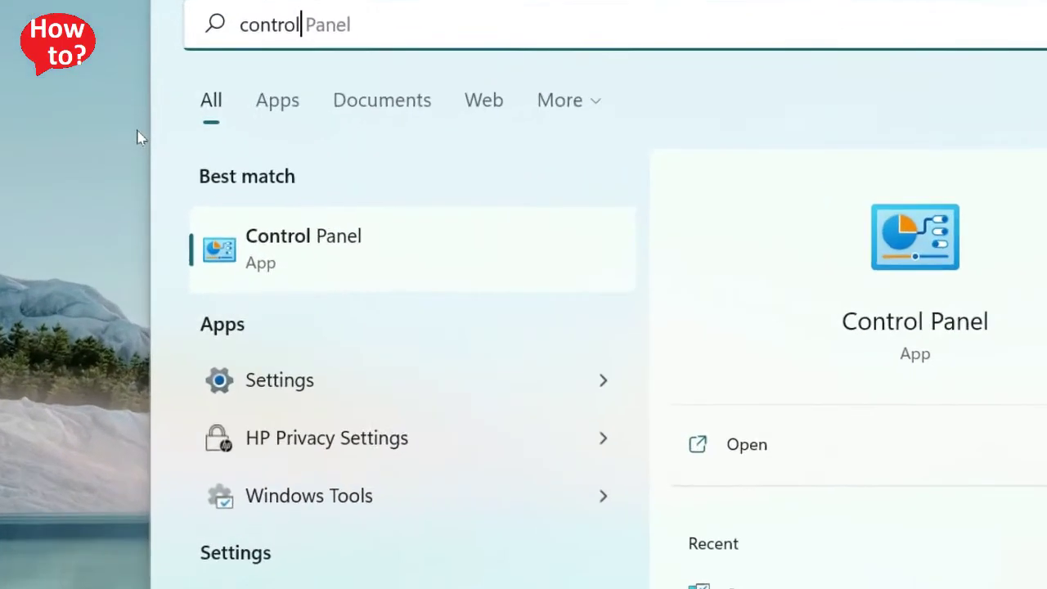
{"action": "left_click", "coordinate": [299, 215]}
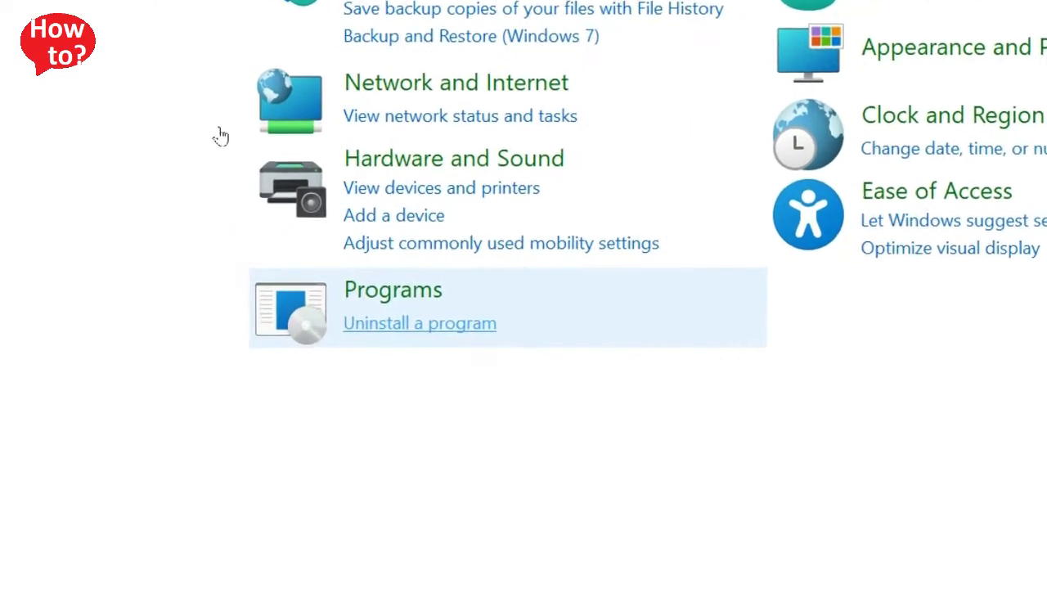
Select Camtasia 2019 in the installed programs list and launch its uninstaller
{"action": "left_click", "coordinate": [417, 323]}
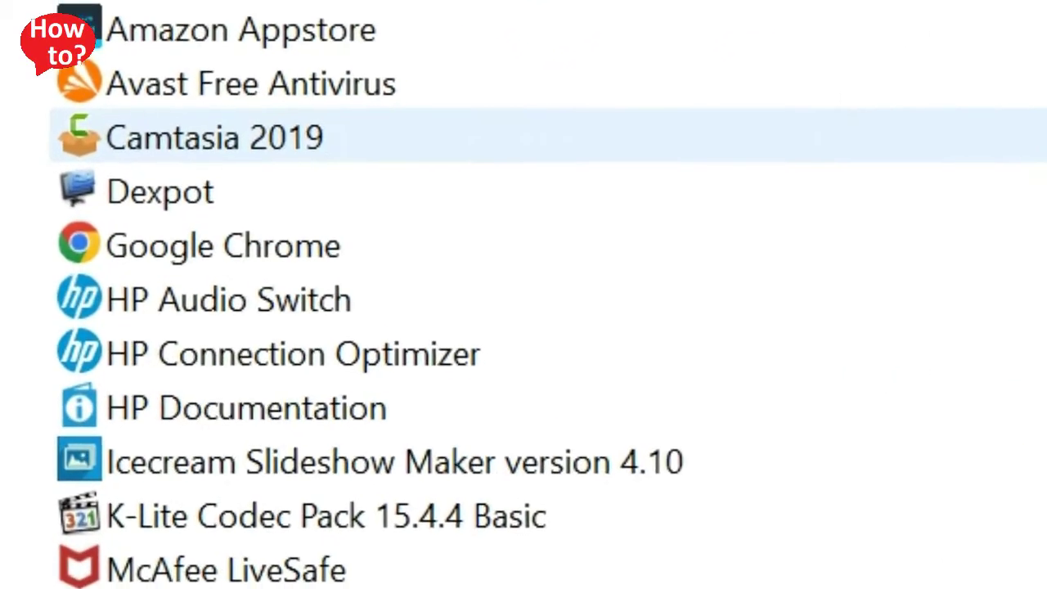
{"action": "left_click", "coordinate": [409, 149]}
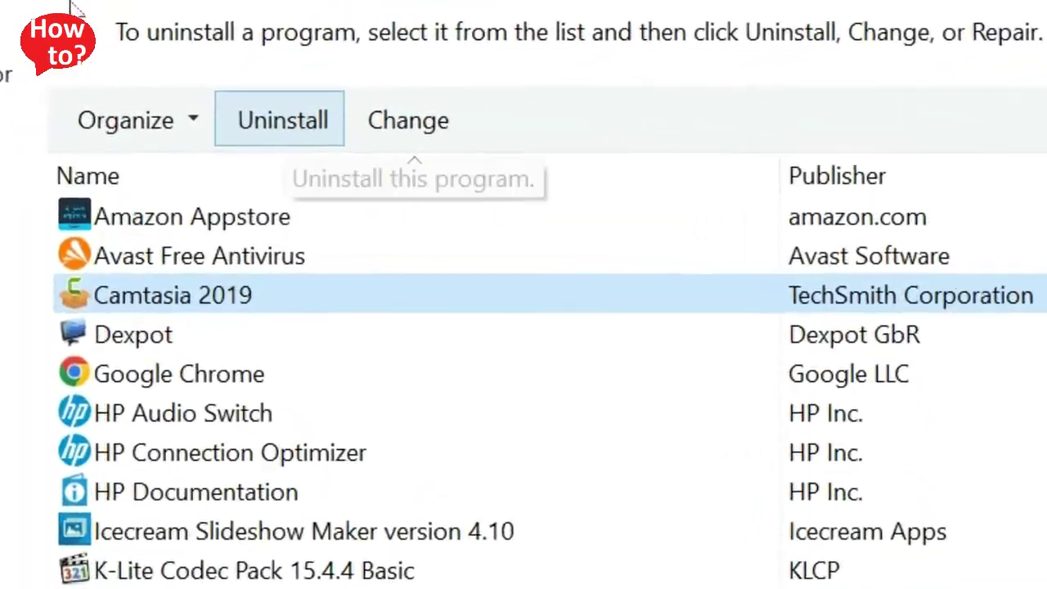
{"action": "left_click", "coordinate": [246, 120]}
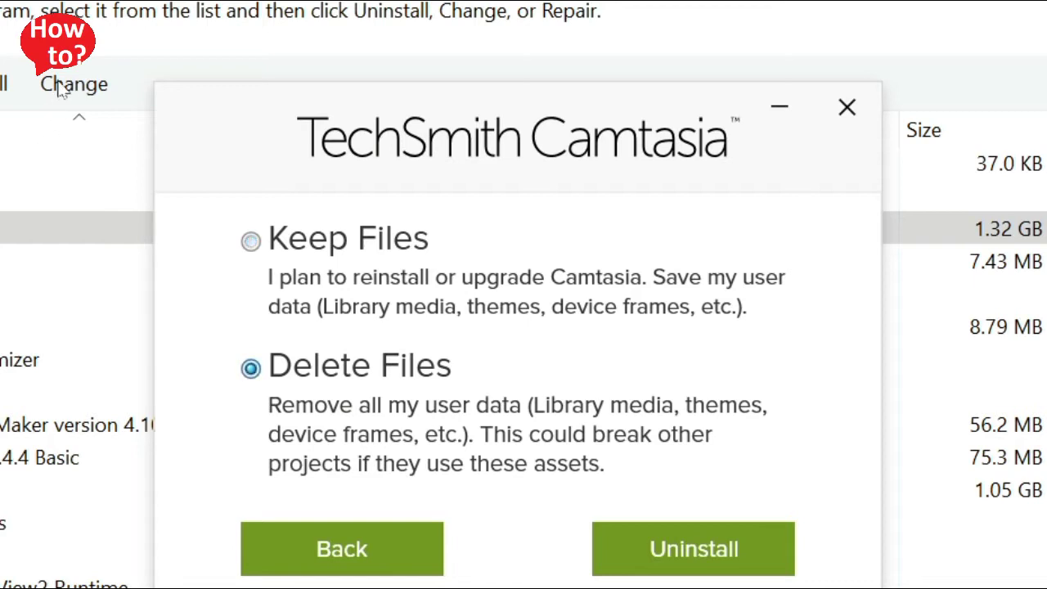
Confirm the Camtasia 2019 uninstall with user data deleted
{"action": "key", "text": "Return"}
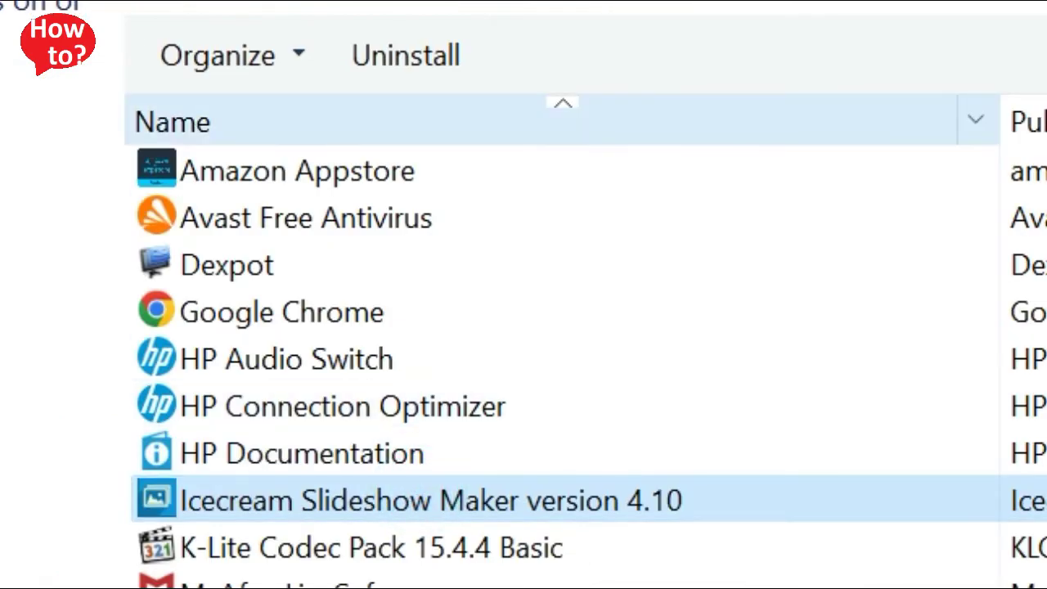
Uninstall Icecream Slideshow Maker, confirm the removal and dismiss the success message
{"action": "left_click", "coordinate": [405, 55]}
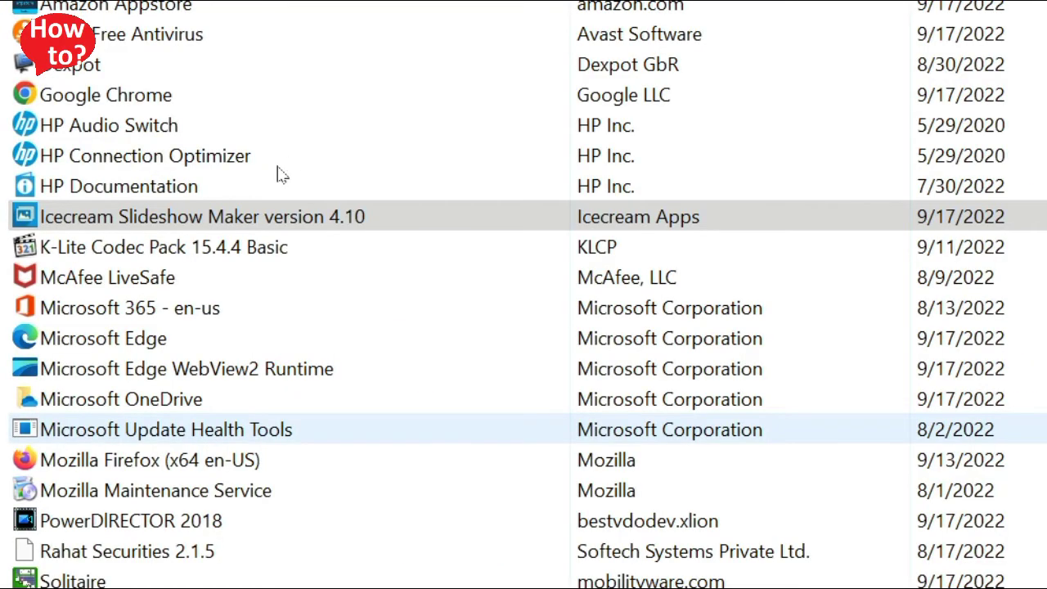
{"action": "key", "text": "Return"}
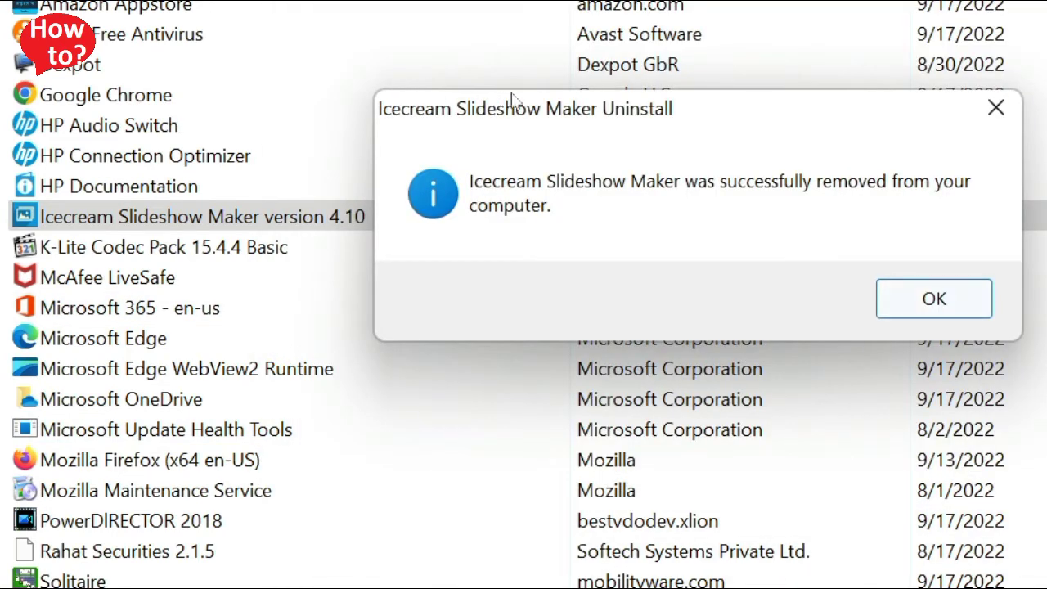
{"action": "key", "text": "Return"}
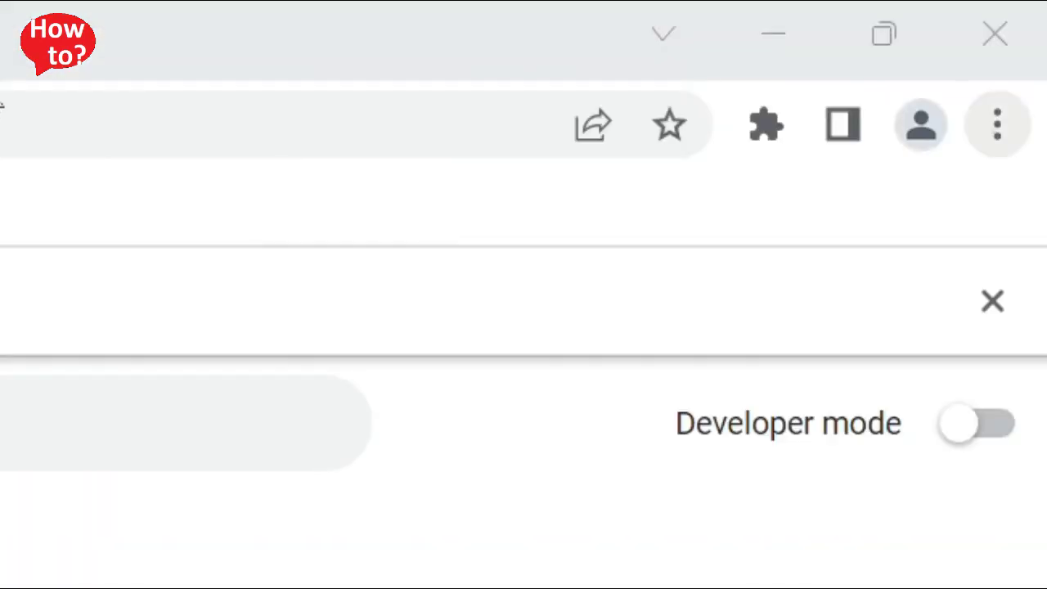
Open Chrome's Clear browsing data dialog from the More tools menu
{"action": "left_click", "coordinate": [997, 127]}
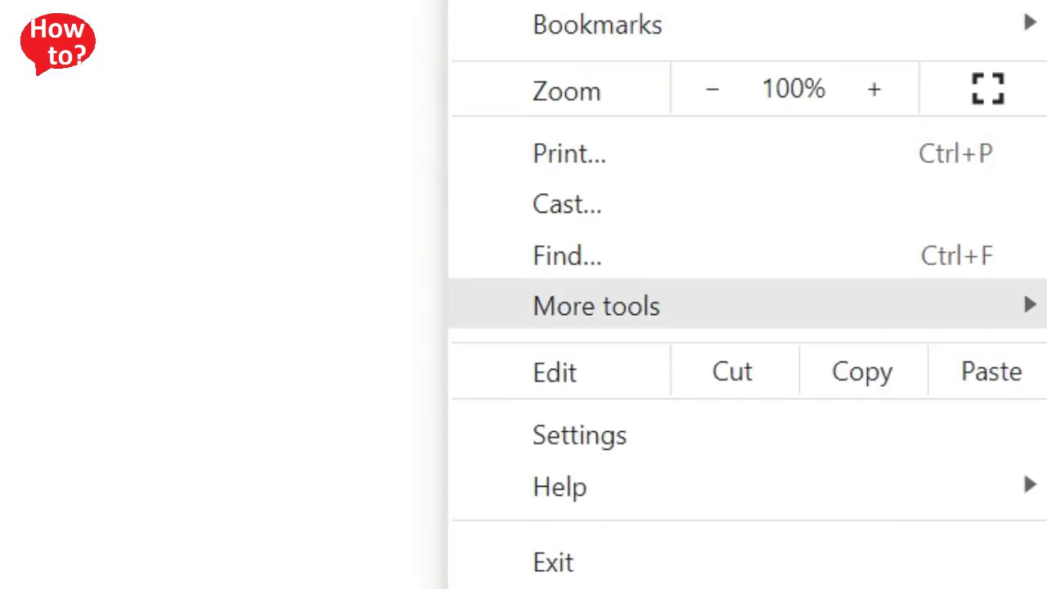
{"action": "left_click", "coordinate": [681, 311]}
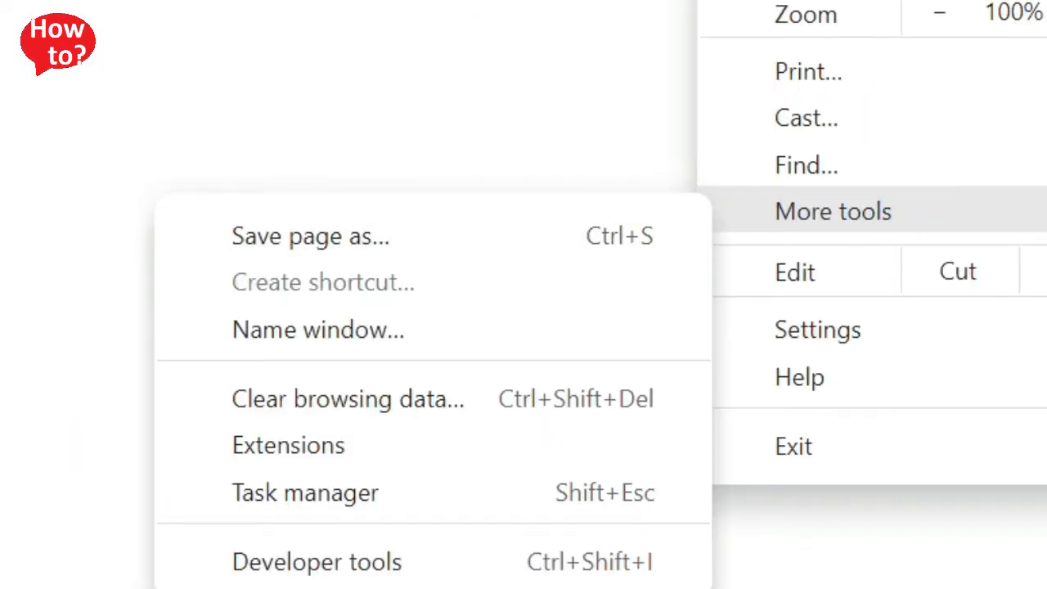
{"action": "left_click", "coordinate": [449, 390]}
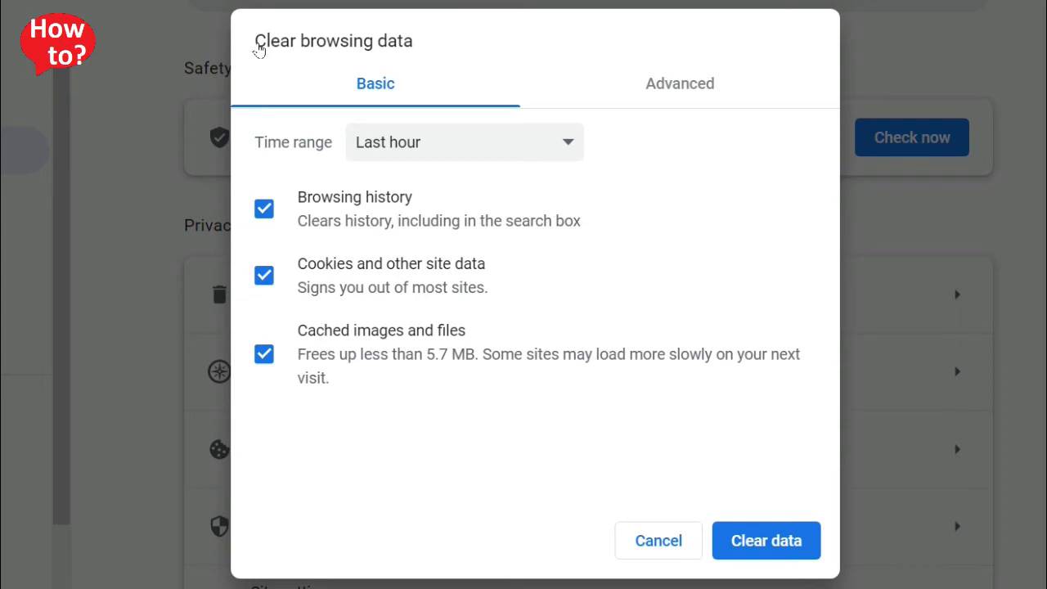
Review the history, cookies and cache checkboxes, keeping the time range at Last hour
{"action": "key", "text": "space"}
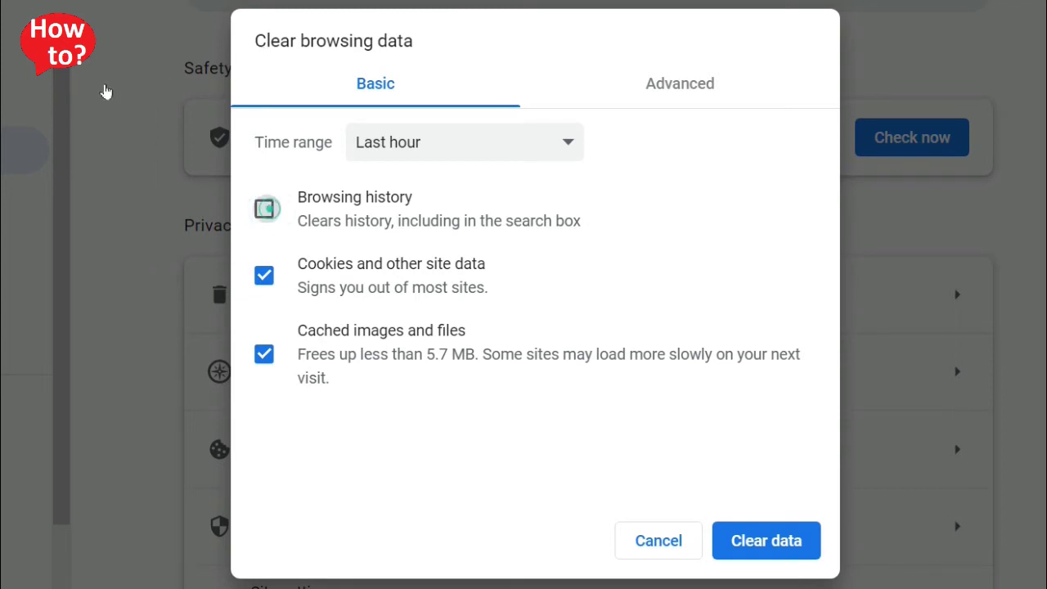
{"action": "key", "text": "space"}
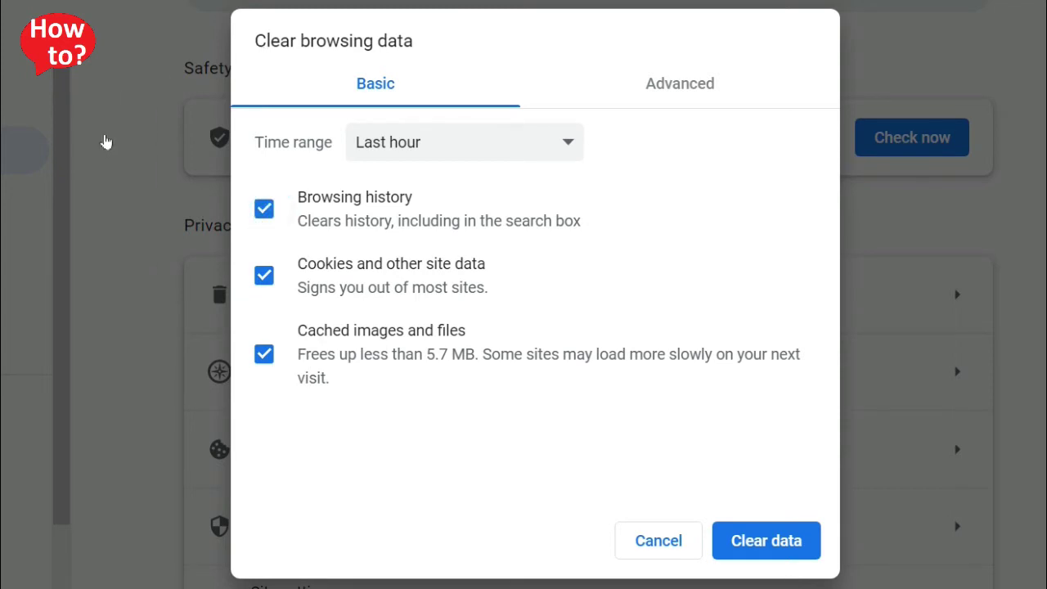
{"action": "key", "text": "Tab"}
{"action": "key", "text": "space"}
{"action": "key", "text": "space"}
{"action": "key", "text": "Tab"}
{"action": "key", "text": "space"}
{"action": "key", "text": "space"}
{"action": "key", "text": "space"}
{"action": "key", "text": "Down"}
{"action": "key", "text": "Down"}
{"action": "key", "text": "Down"}
{"action": "key", "text": "Down"}
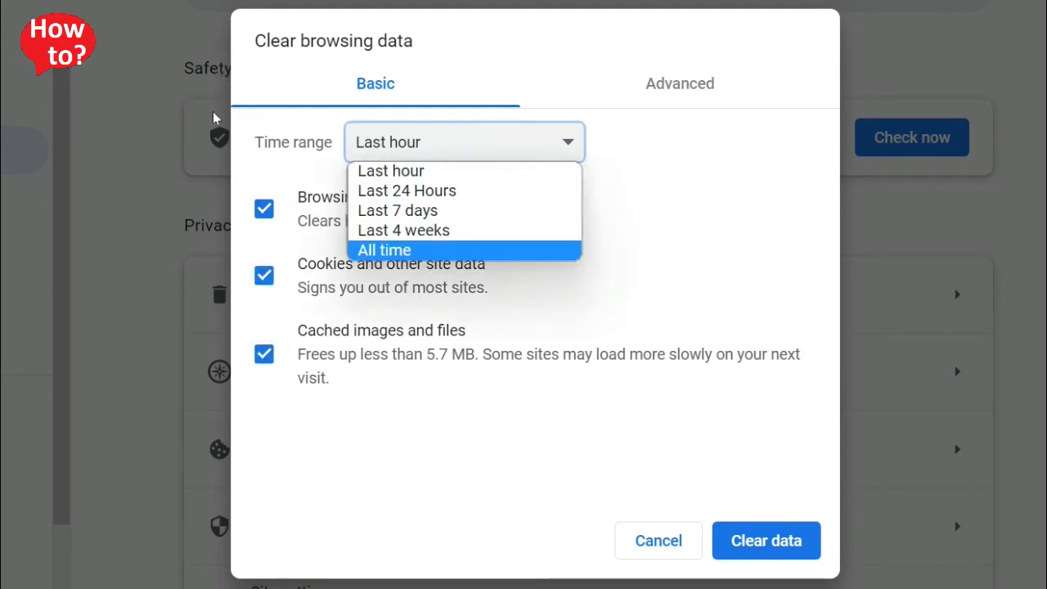
{"action": "key", "text": "Up"}
{"action": "key", "text": "Up"}
{"action": "key", "text": "Up"}
{"action": "key", "text": "Up"}
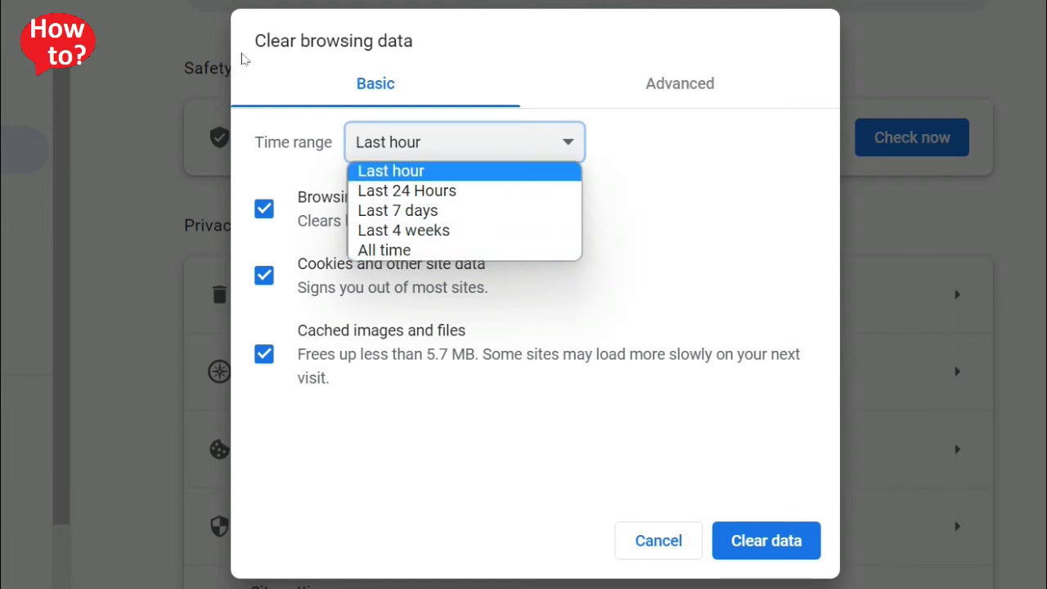
{"action": "key", "text": "Return"}
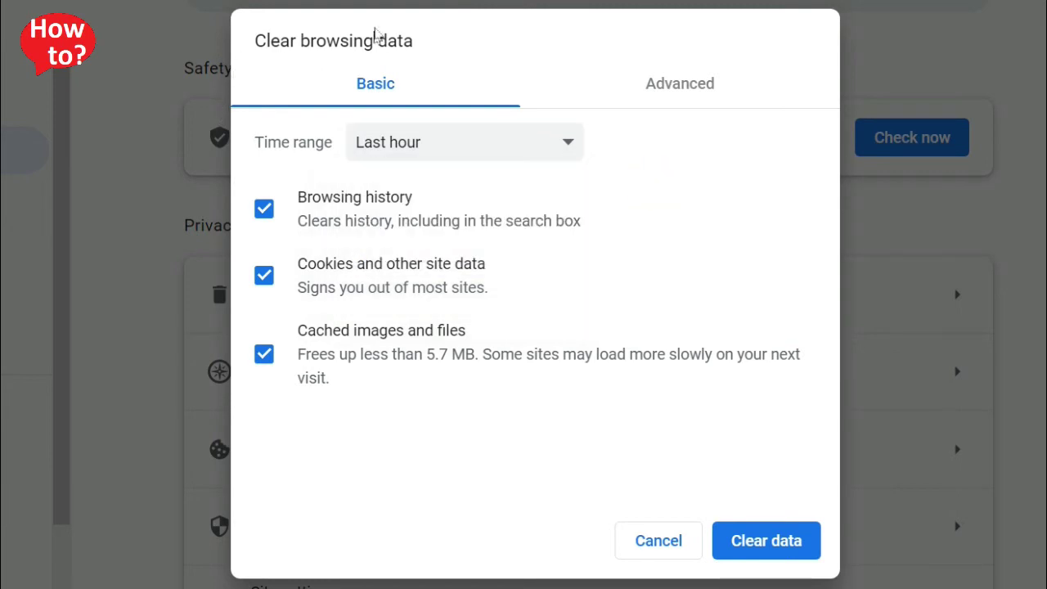
Switch to the Advanced tab and review its full list of data types
{"action": "key", "text": "Right"}
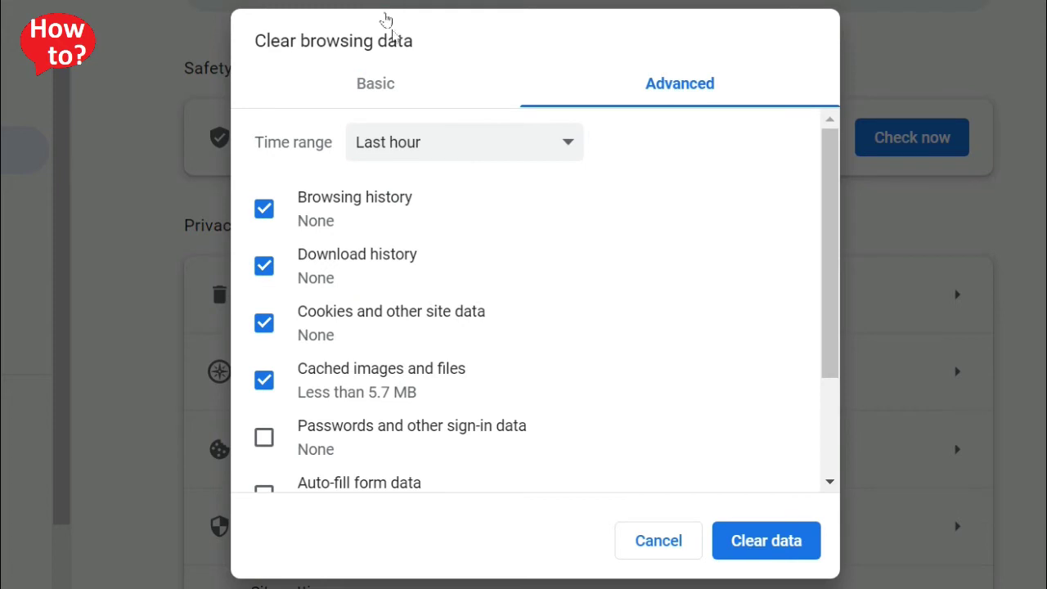
{"action": "left_click", "coordinate": [829, 195]}
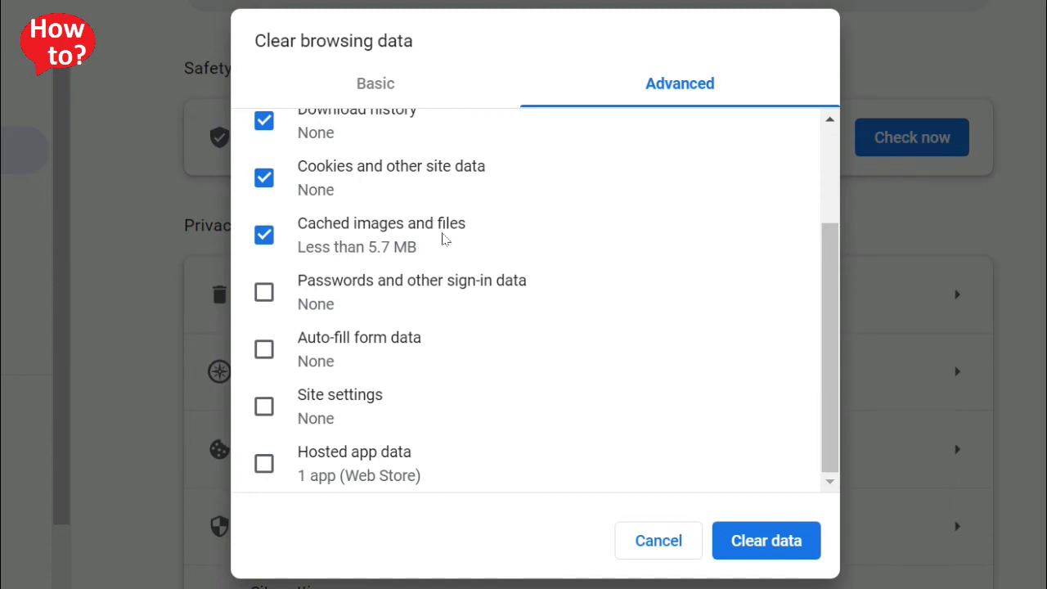
{"action": "scroll", "coordinate": [482, 213], "scroll_direction": "up", "scroll_amount": 3}
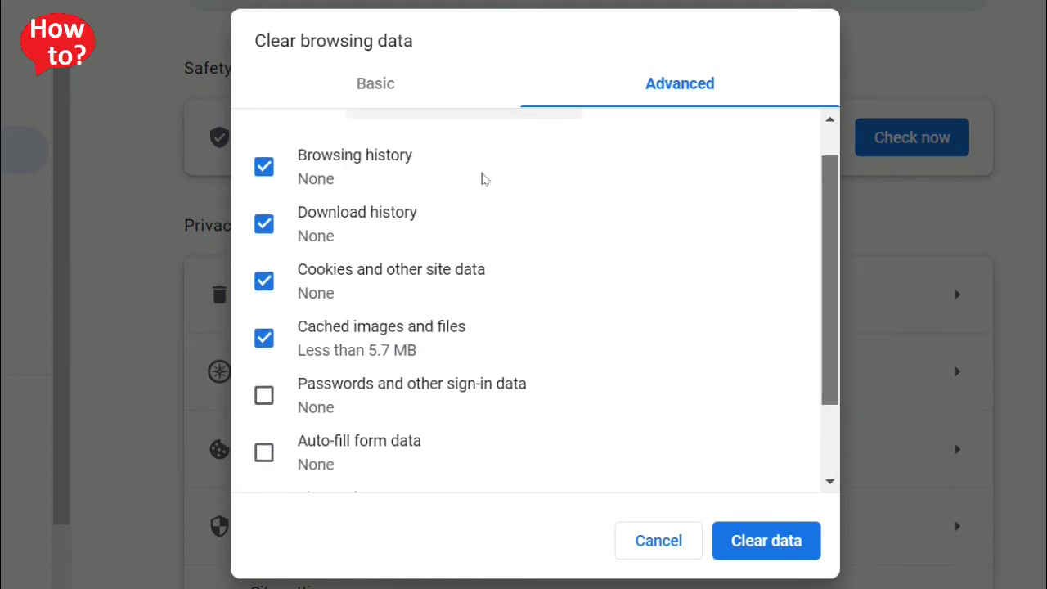
{"action": "scroll", "coordinate": [482, 178], "scroll_direction": "up", "scroll_amount": 1}
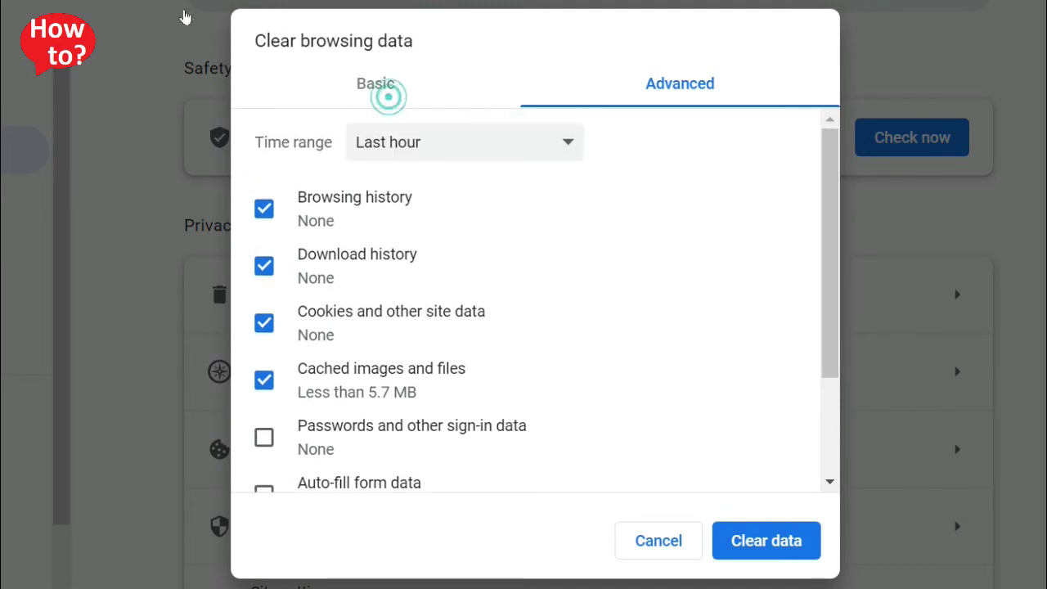
On the Basic tab, set Time range to All time and clear the data
{"action": "left_click", "coordinate": [389, 96]}
{"action": "left_click", "coordinate": [398, 139]}
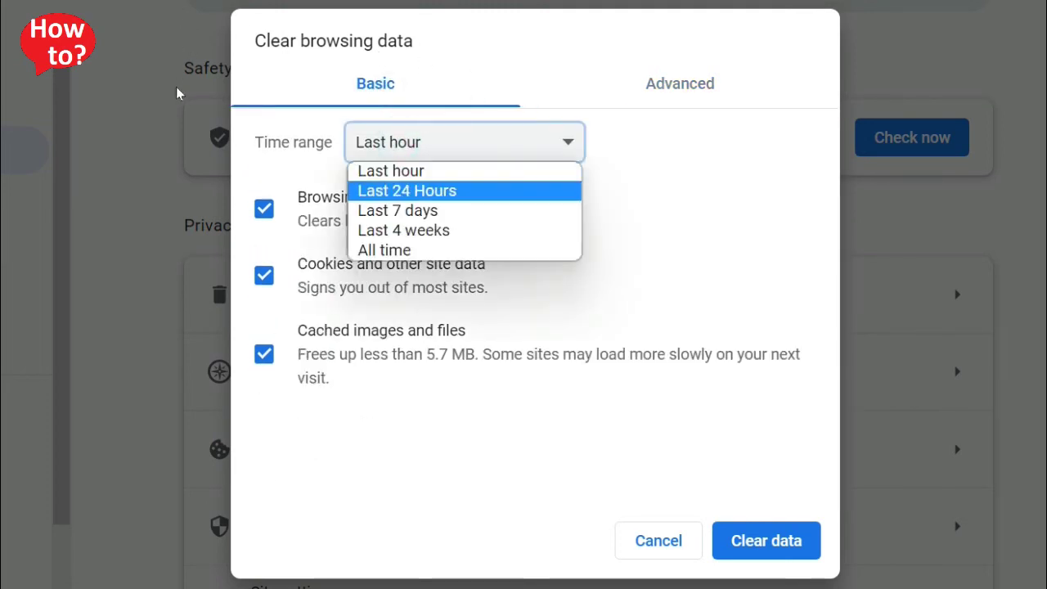
{"action": "left_click", "coordinate": [374, 237]}
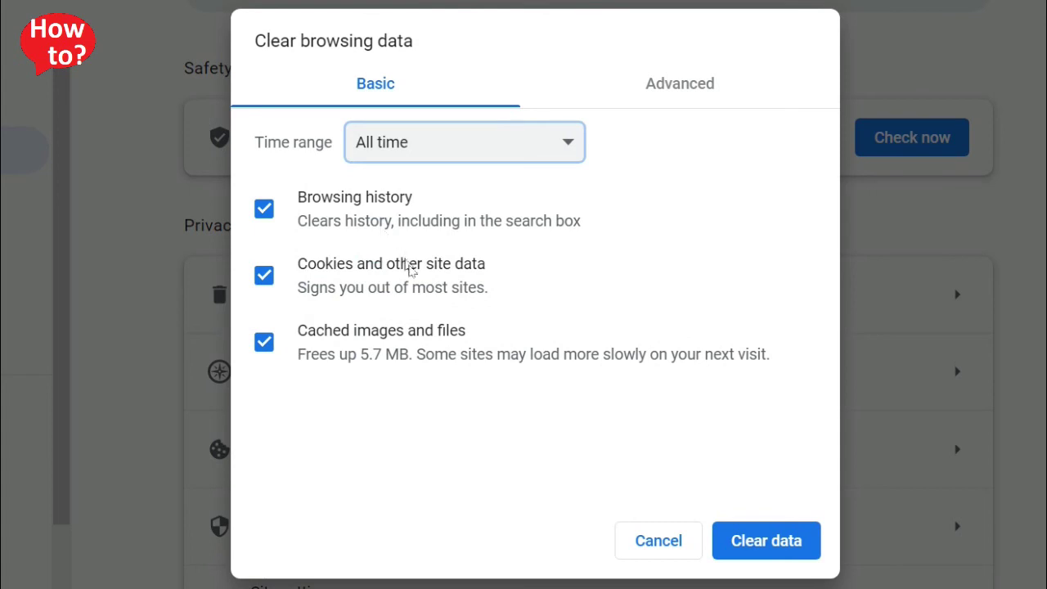
{"action": "key", "text": "Return"}
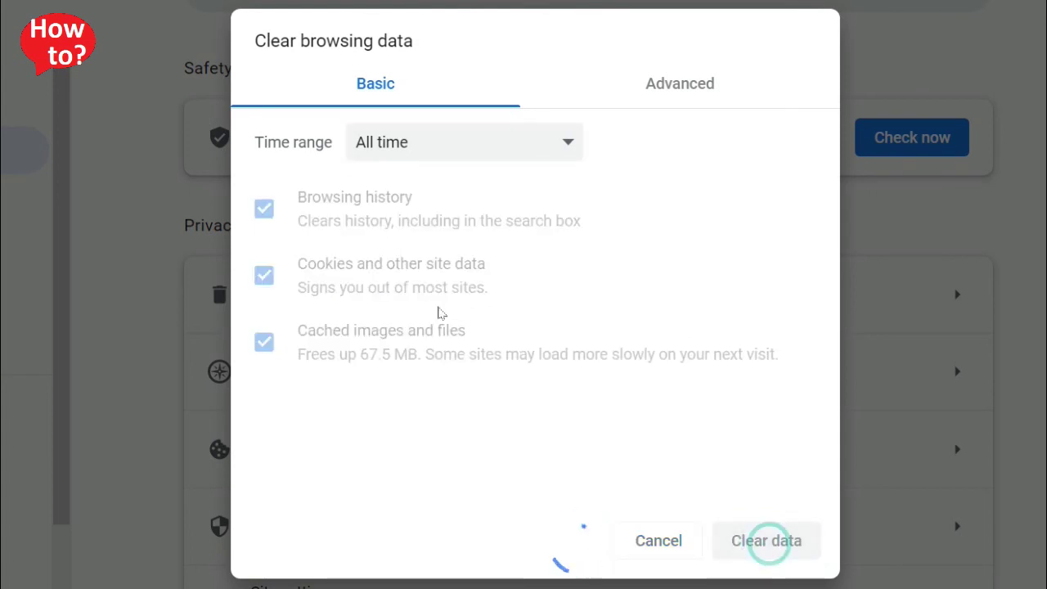